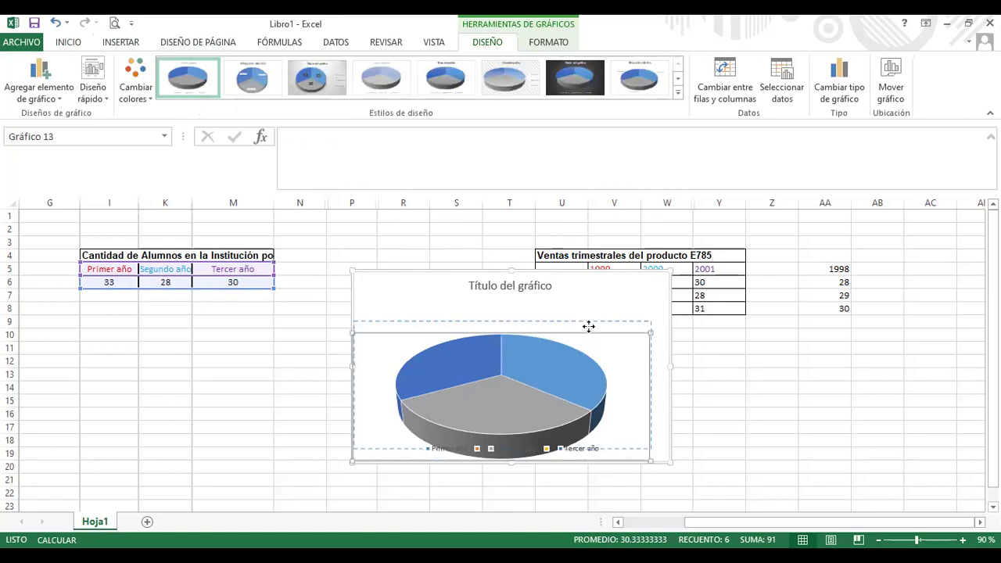
# Move the 3-D pie chart beneath the student count table and set its title position to Encima del gráfico
pyautogui.moveTo(615, 290); pyautogui.dragTo(287, 328)
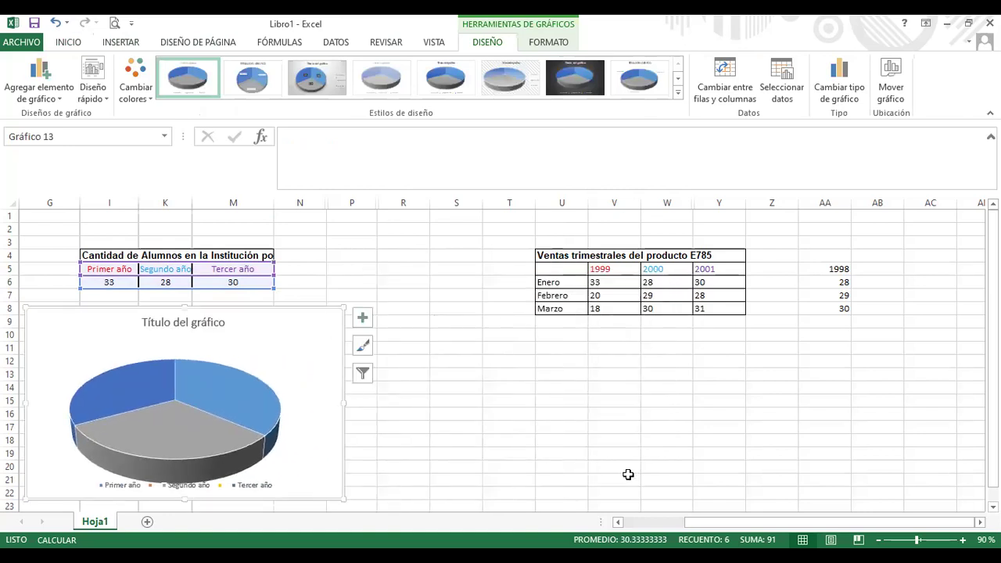
pyautogui.moveTo(702, 529); pyautogui.dragTo(629, 522)
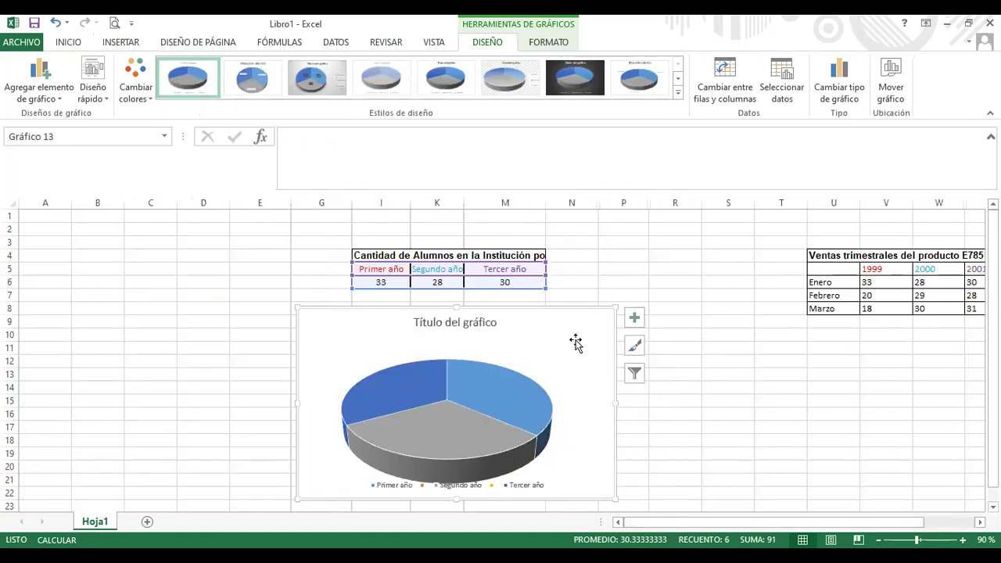
pyautogui.click(635, 320)
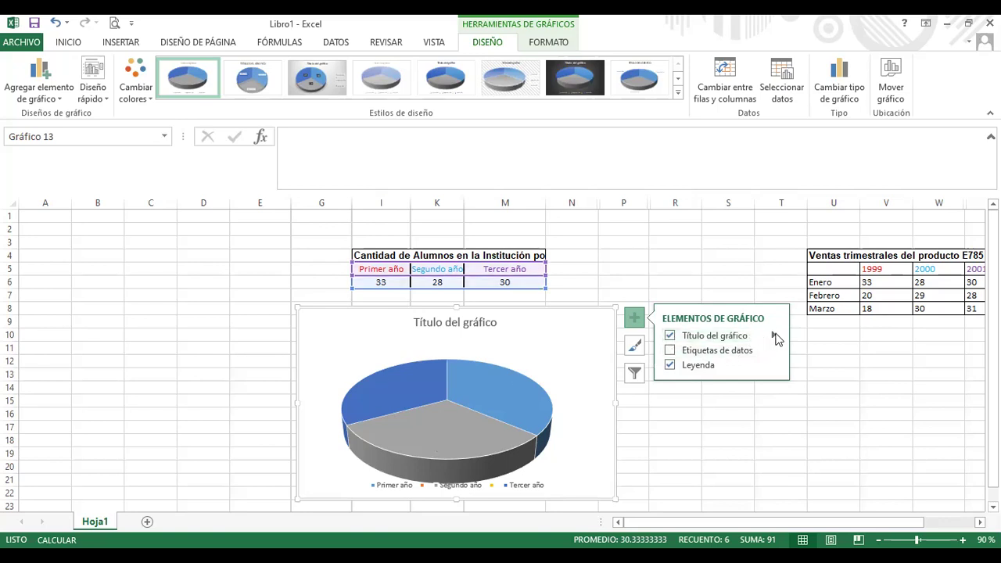
pyautogui.click(771, 337)
pyautogui.click(822, 358)
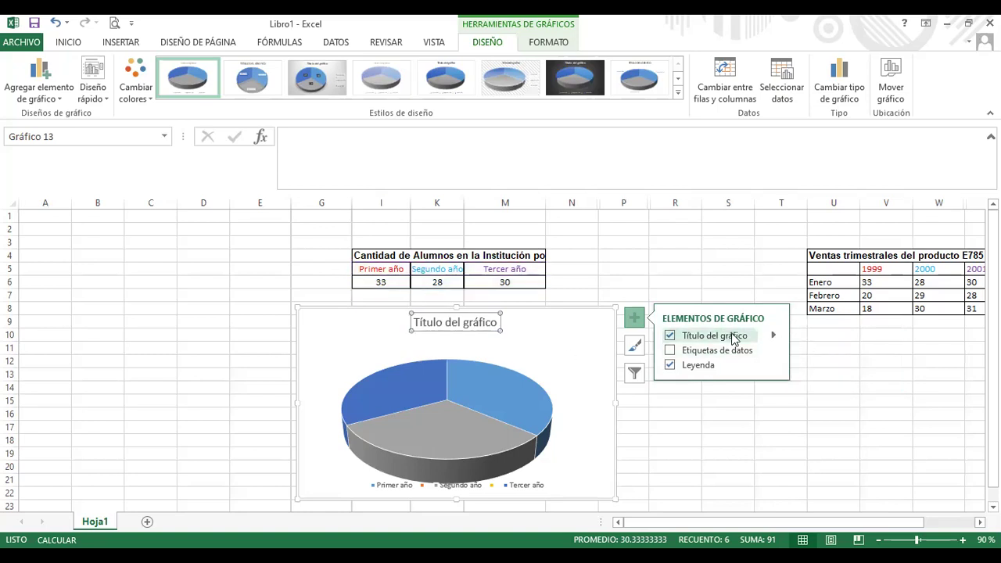
pyautogui.click(774, 336)
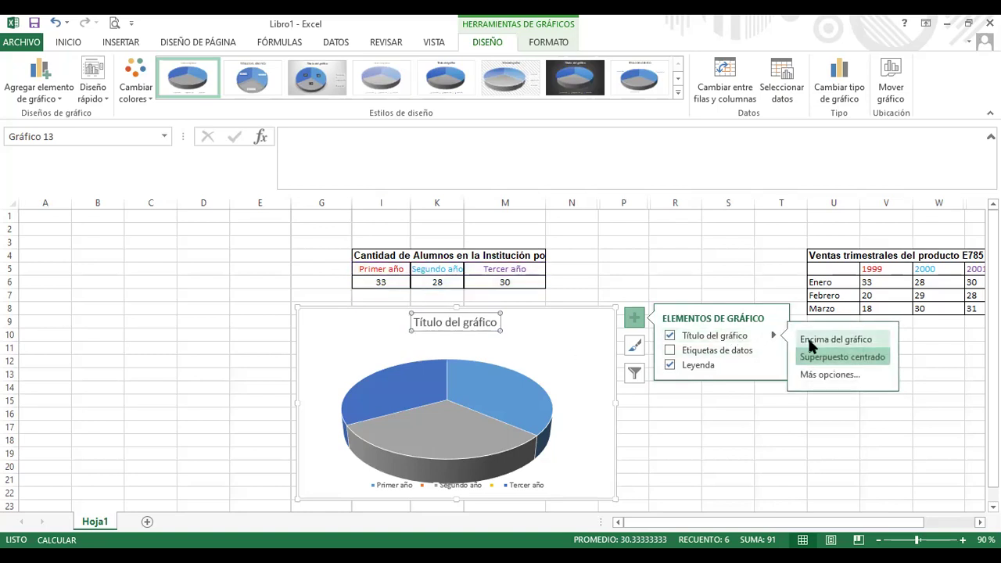
pyautogui.click(810, 344)
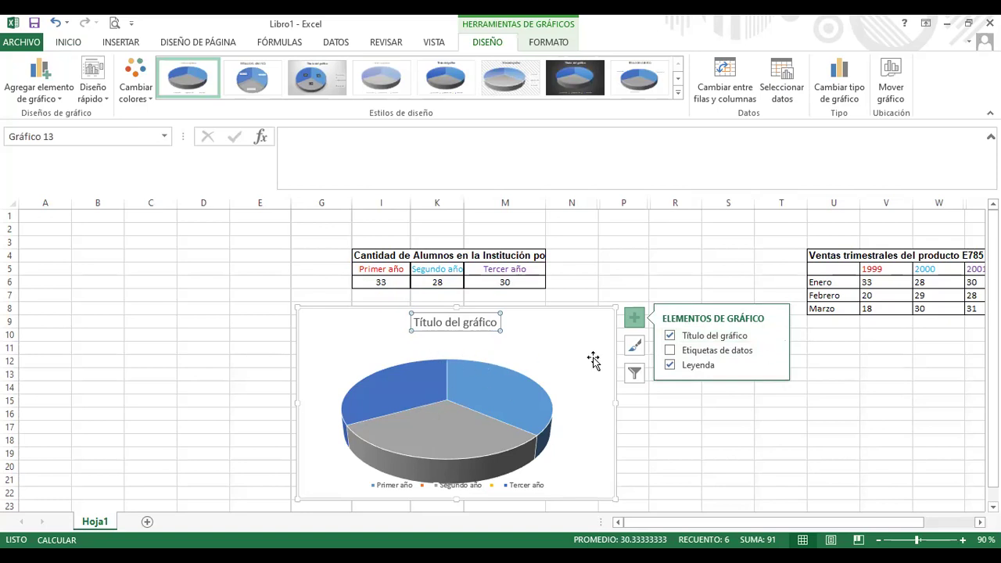
# Add data labels to the pie chart and display their placement options
pyautogui.click(674, 350)
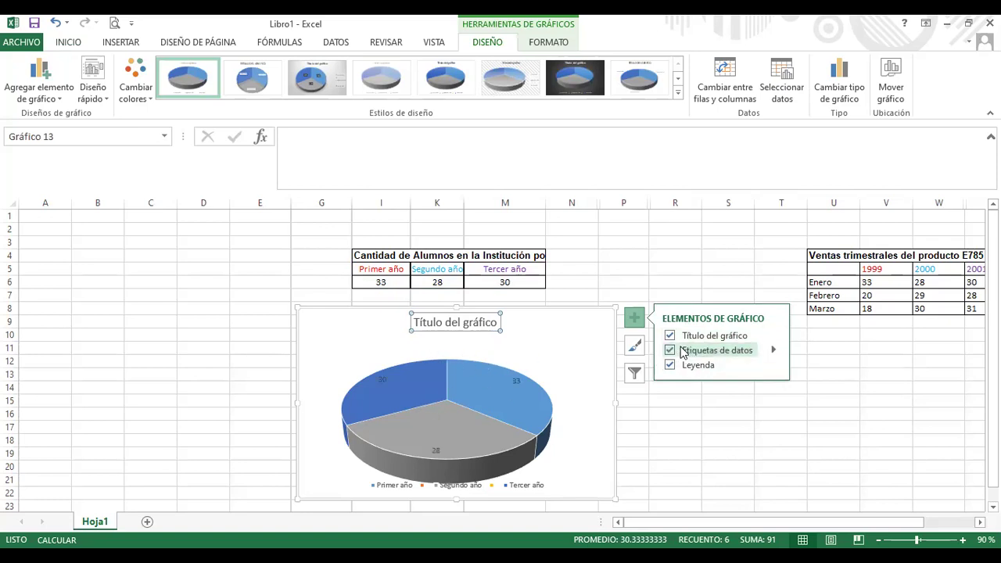
pyautogui.click(774, 351)
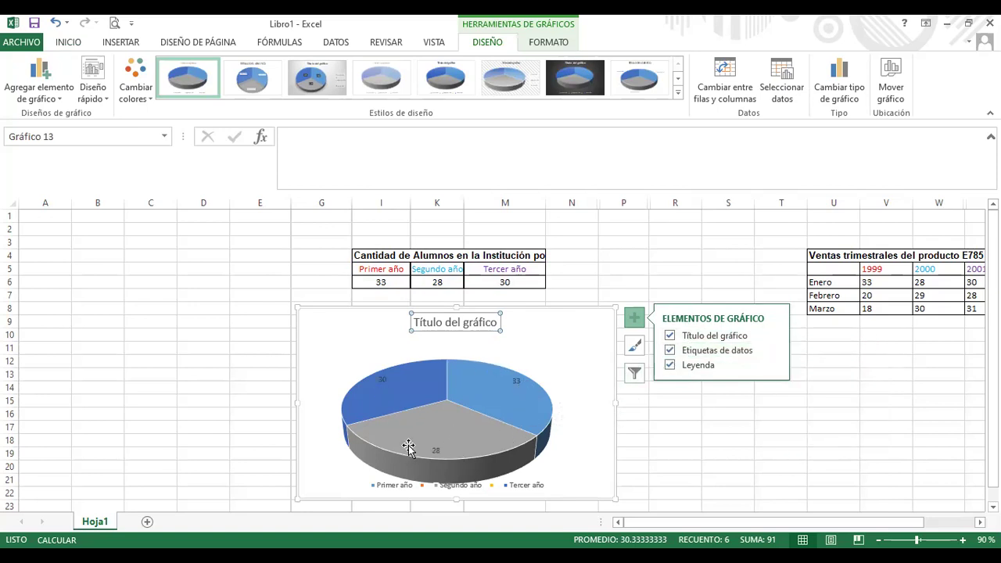
pyautogui.click(773, 351)
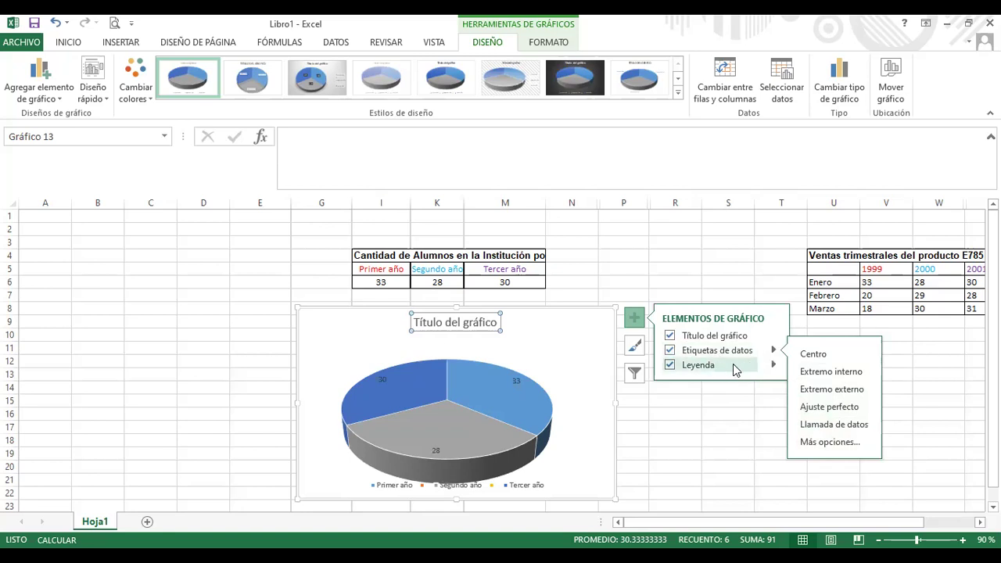
# Set the pie chart's legend position to Derecha
pyautogui.click(773, 365)
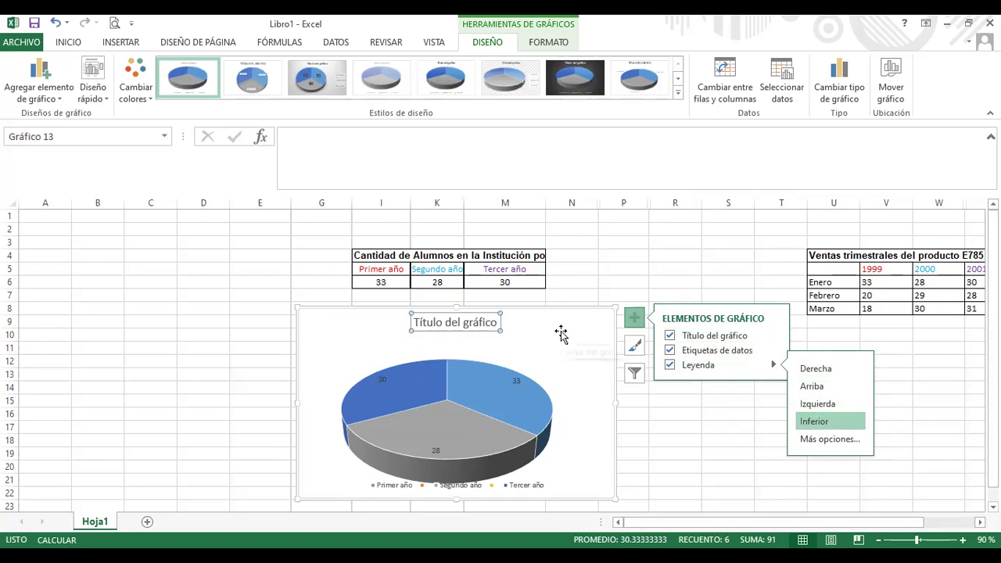
pyautogui.press('Escape')
pyautogui.scroll(-1, 576, 319)
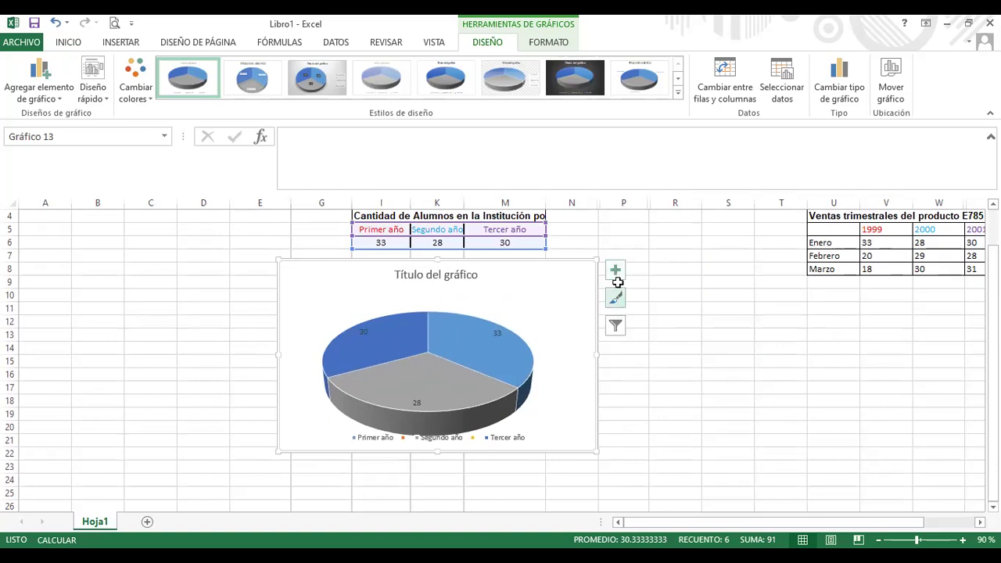
pyautogui.click(615, 271)
pyautogui.click(754, 316)
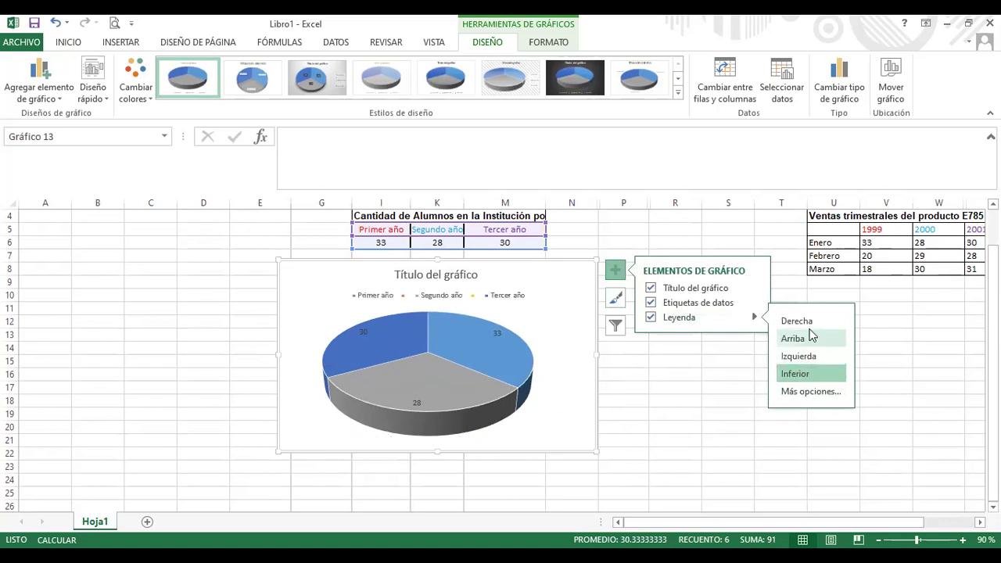
pyautogui.click(808, 320)
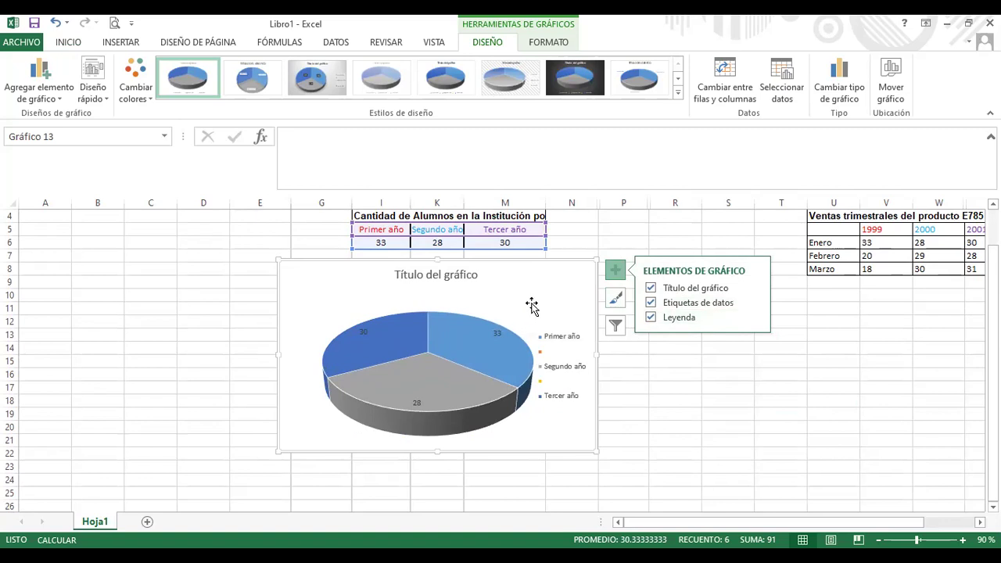
# Apply the second chart style and the third Multicolor palette to the pie chart, and look over its series and category filters
pyautogui.click(617, 301)
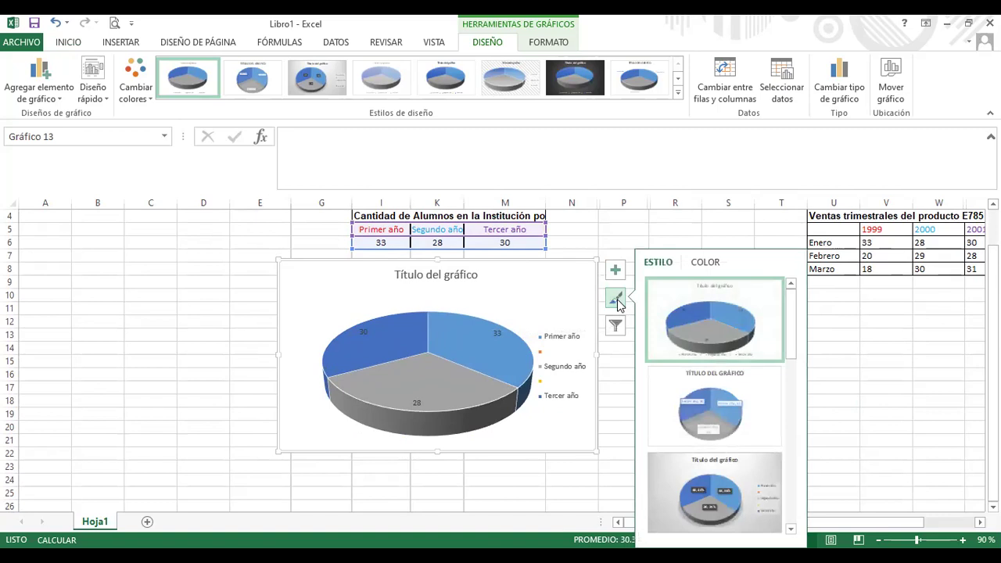
pyautogui.moveTo(792, 330); pyautogui.dragTo(789, 340)
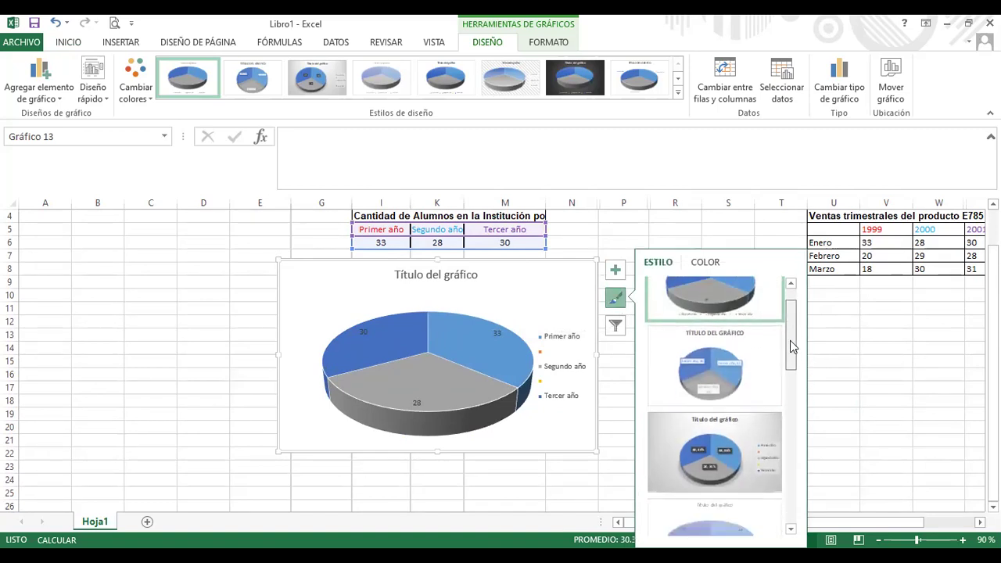
pyautogui.click(718, 379)
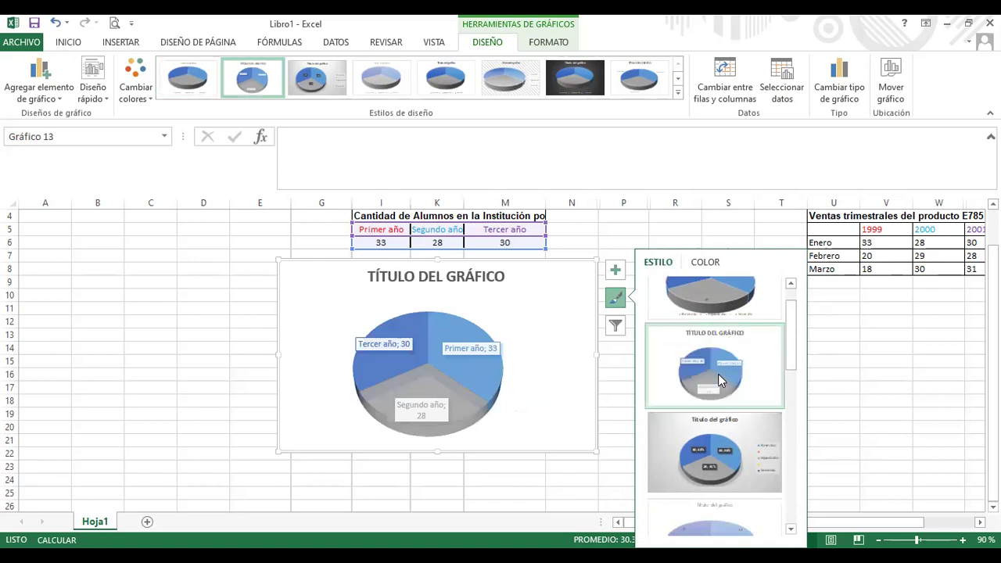
pyautogui.moveTo(791, 325)
pyautogui.mouseDown()
pyautogui.moveTo(793, 442)
pyautogui.moveTo(793, 307)
pyautogui.mouseUp()
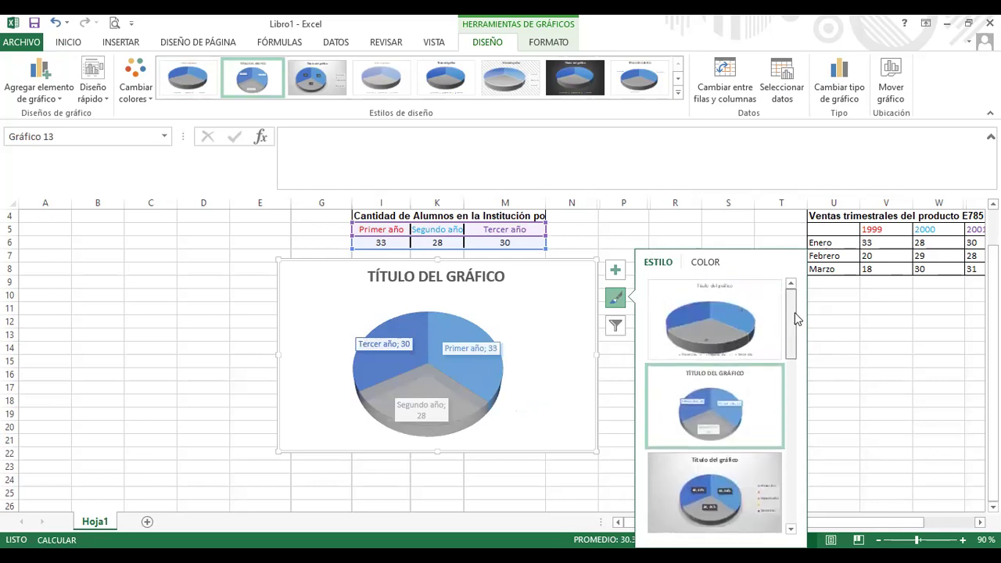
pyautogui.click(713, 264)
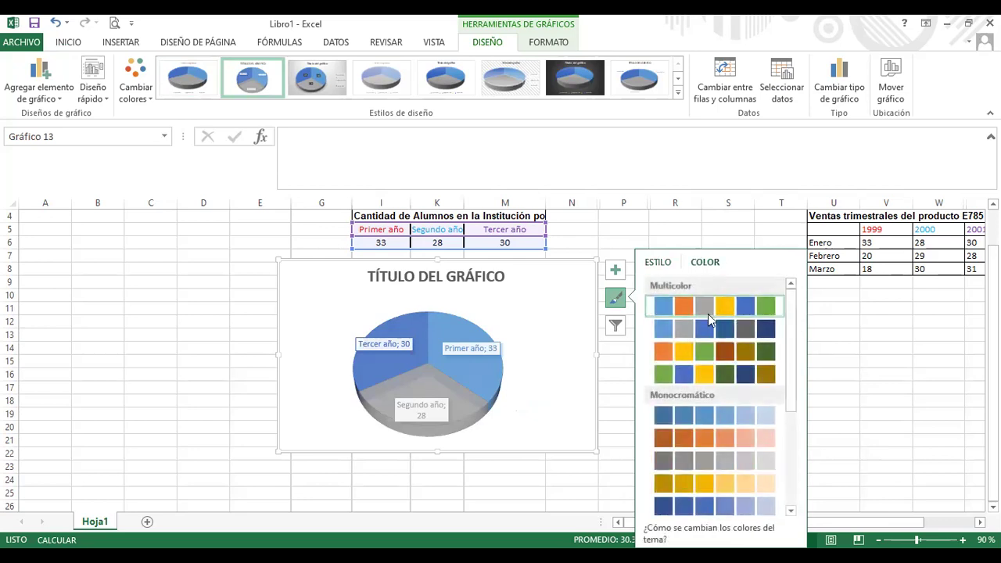
pyautogui.click(720, 359)
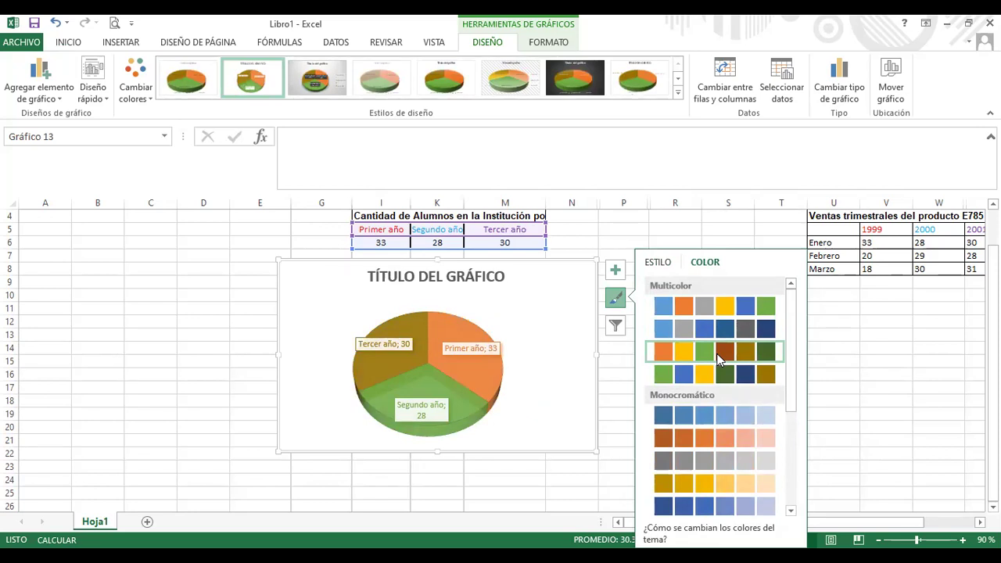
pyautogui.click(616, 327)
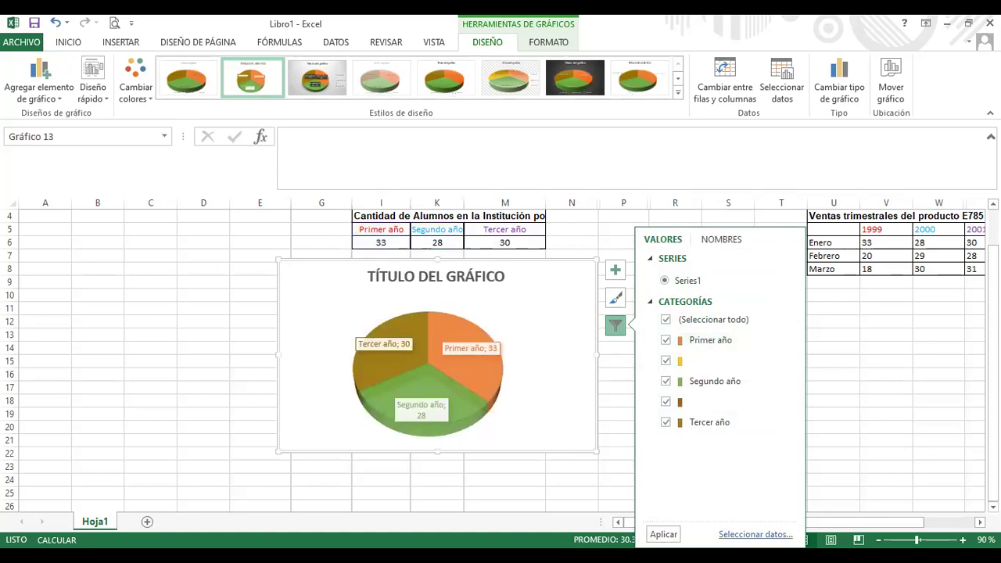
pyautogui.click(836, 432)
# Insert a 2-D clustered column chart from the quarterly sales data in U5:Y8 and place it below that table
pyautogui.moveTo(771, 522); pyautogui.dragTo(831, 521)
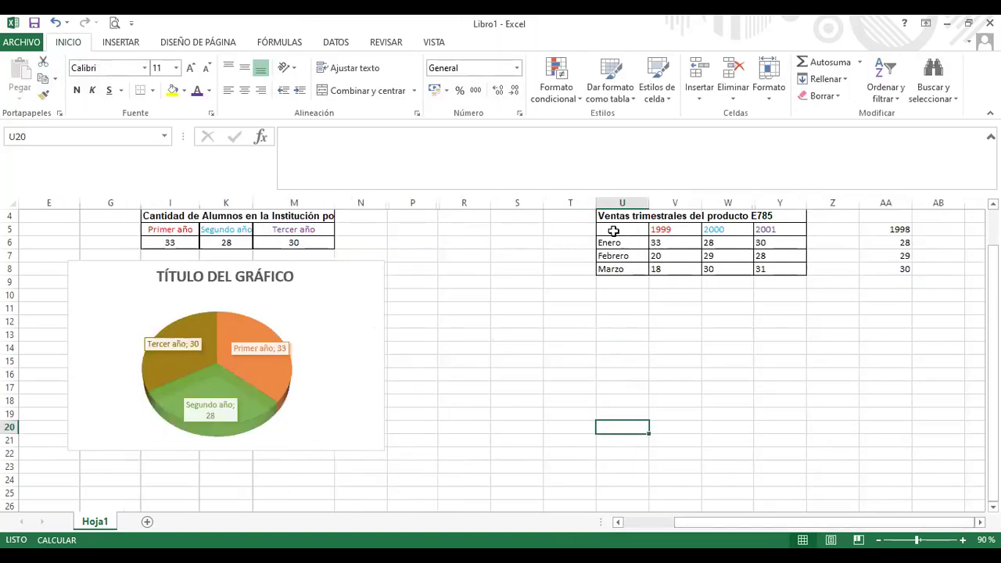
pyautogui.moveTo(610, 231); pyautogui.dragTo(784, 268)
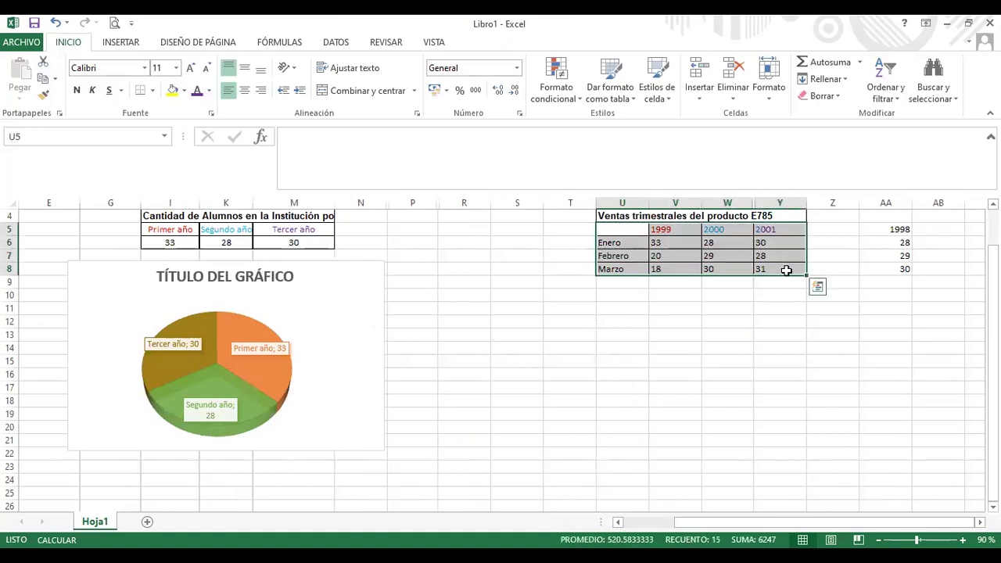
pyautogui.click(122, 44)
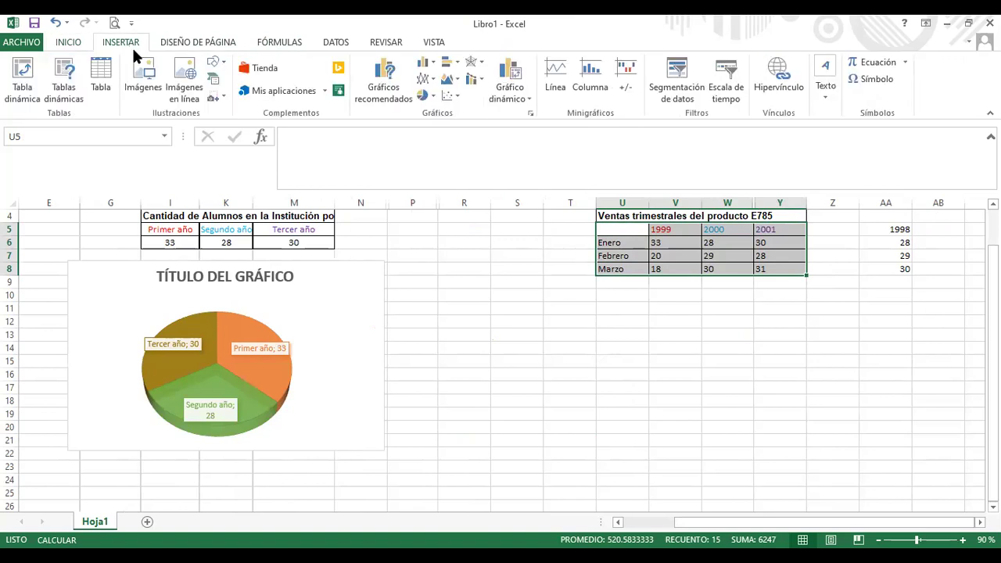
pyautogui.click(423, 61)
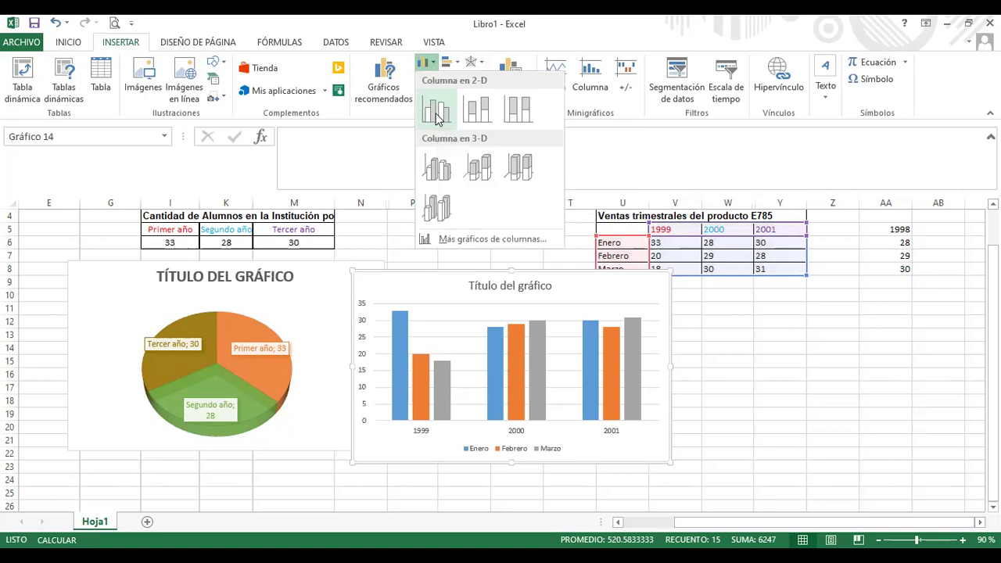
pyautogui.click(435, 116)
pyautogui.moveTo(576, 284)
pyautogui.mouseDown()
pyautogui.moveTo(775, 293)
pyautogui.moveTo(774, 304)
pyautogui.mouseUp()
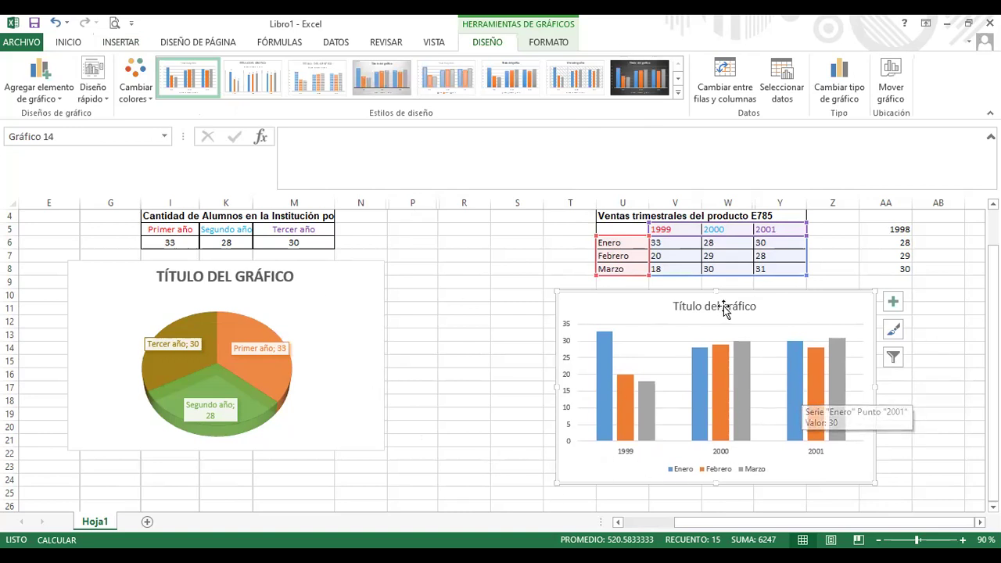
# Replace the column chart's title with "Ventas trimestrales" and close the title formatting options
pyautogui.click(893, 307)
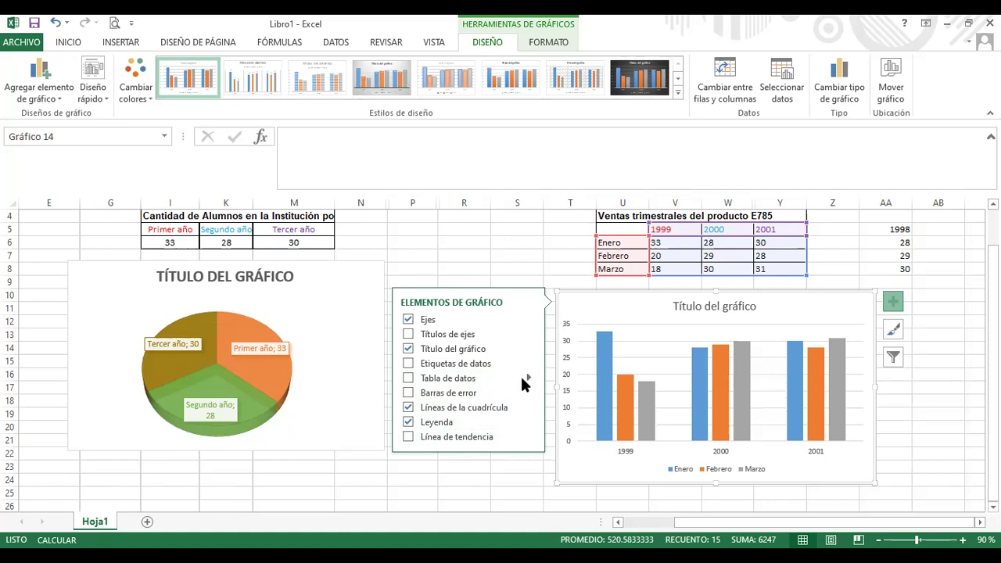
pyautogui.click(721, 306)
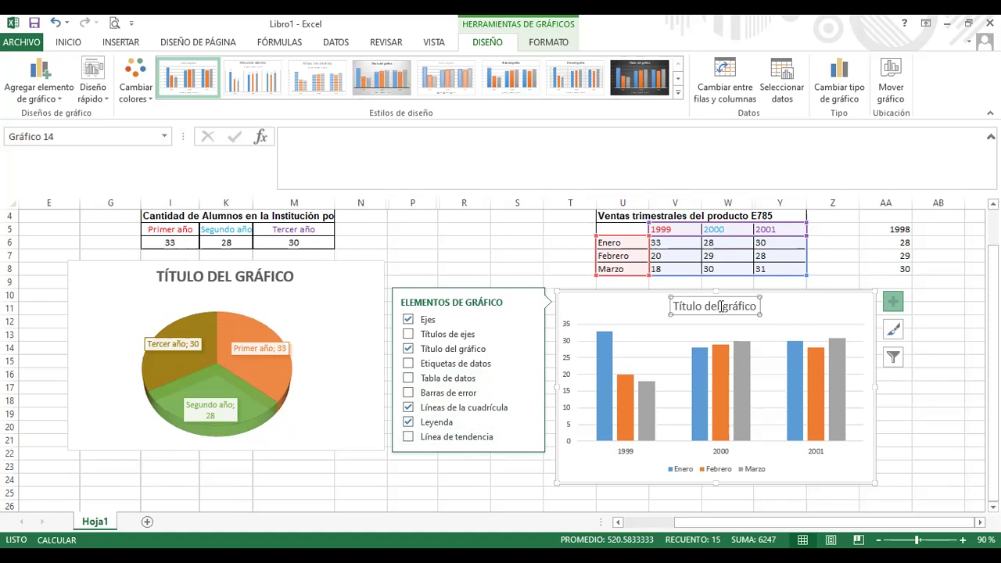
pyautogui.click(754, 307)
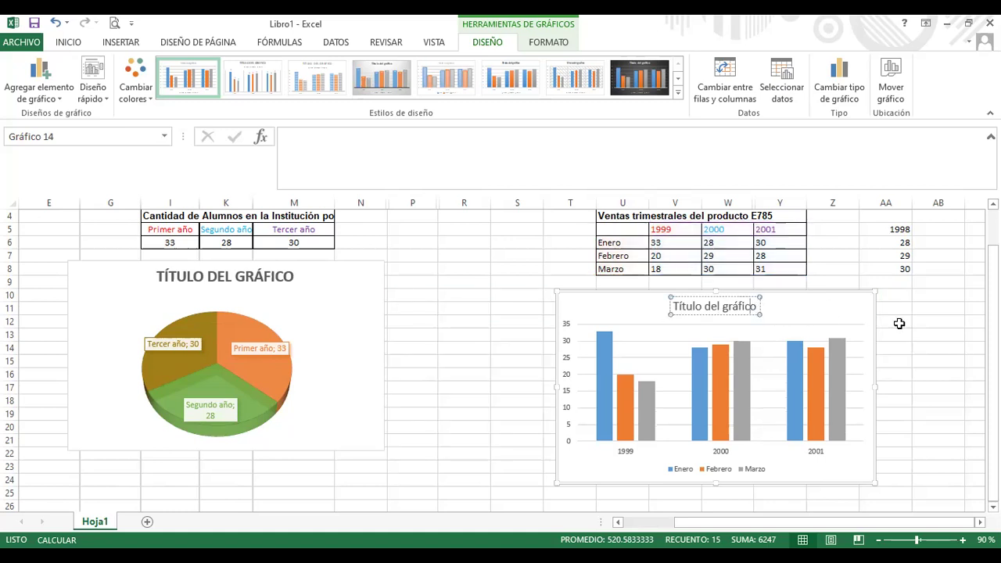
pyautogui.click(899, 317)
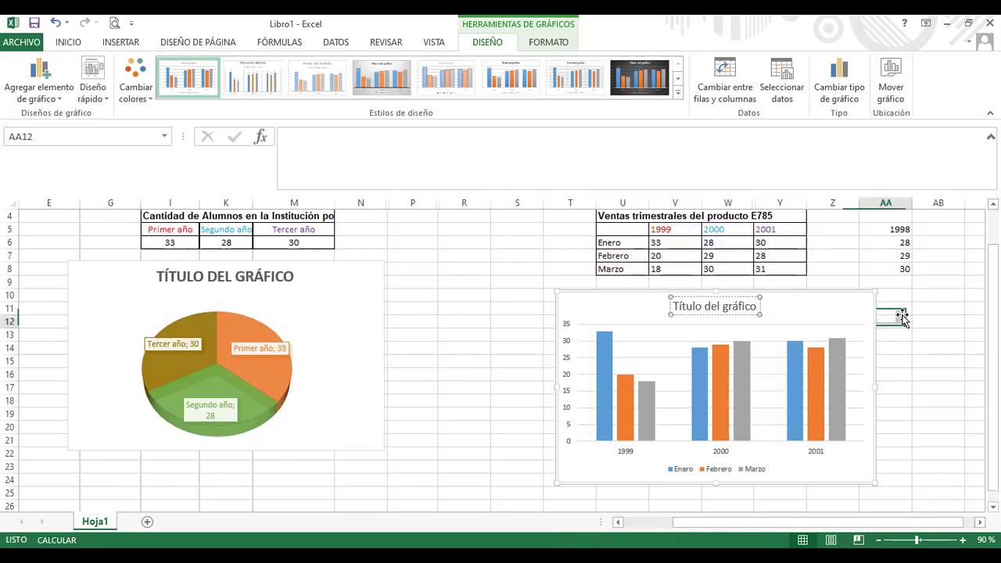
pyautogui.click(743, 305)
pyautogui.doubleClick(754, 306)
pyautogui.click(756, 307)
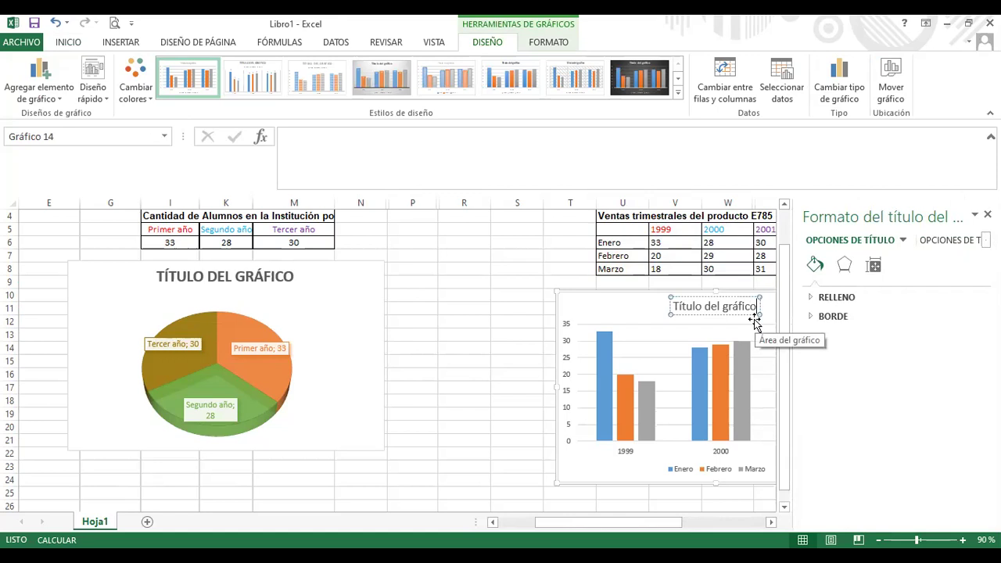
pyautogui.press('BackSpace')
pyautogui.press('BackSpace')
pyautogui.press('BackSpace')
pyautogui.press('BackSpace')
pyautogui.press('BackSpace')
pyautogui.press('BackSpace')
pyautogui.press('BackSpace')
pyautogui.press('BackSpace')
pyautogui.press('BackSpace')
pyautogui.press('BackSpace')
pyautogui.press('BackSpace')
pyautogui.press('BackSpace')
pyautogui.press('BackSpace')
pyautogui.press('BackSpace')
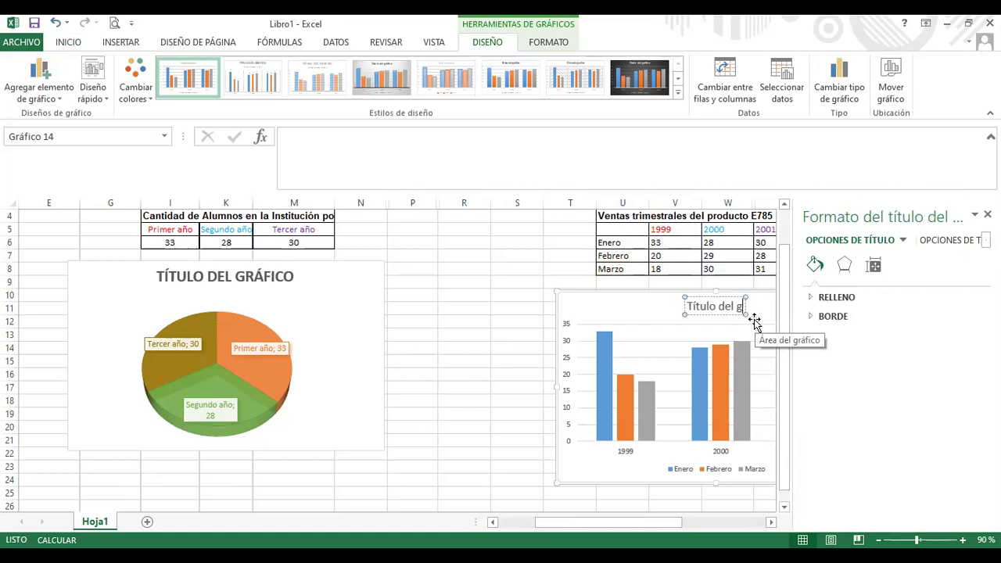
pyautogui.press('BackSpace')
pyautogui.press('BackSpace')
pyautogui.press('BackSpace')
pyautogui.press('BackSpace')
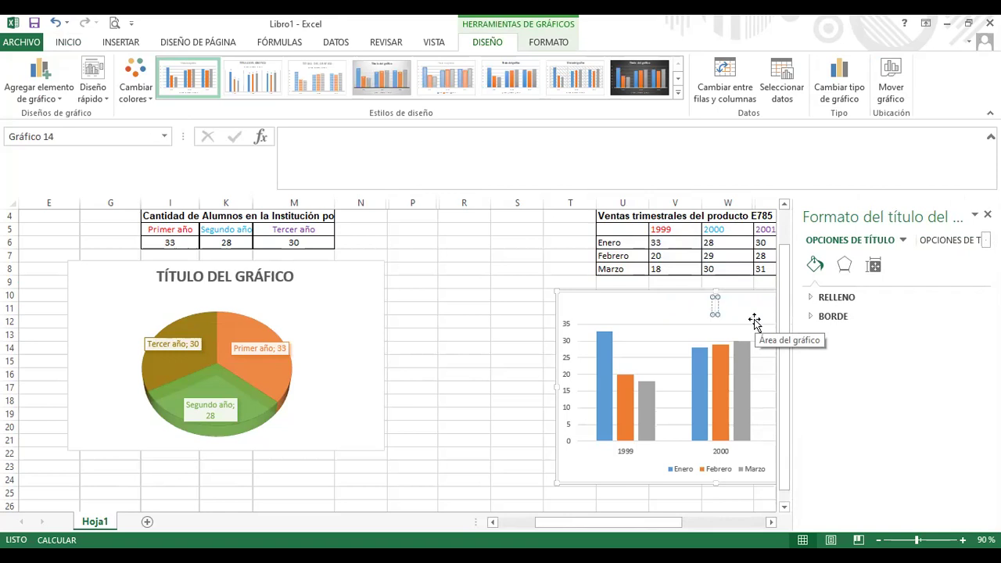
pyautogui.write('Ventas trim')
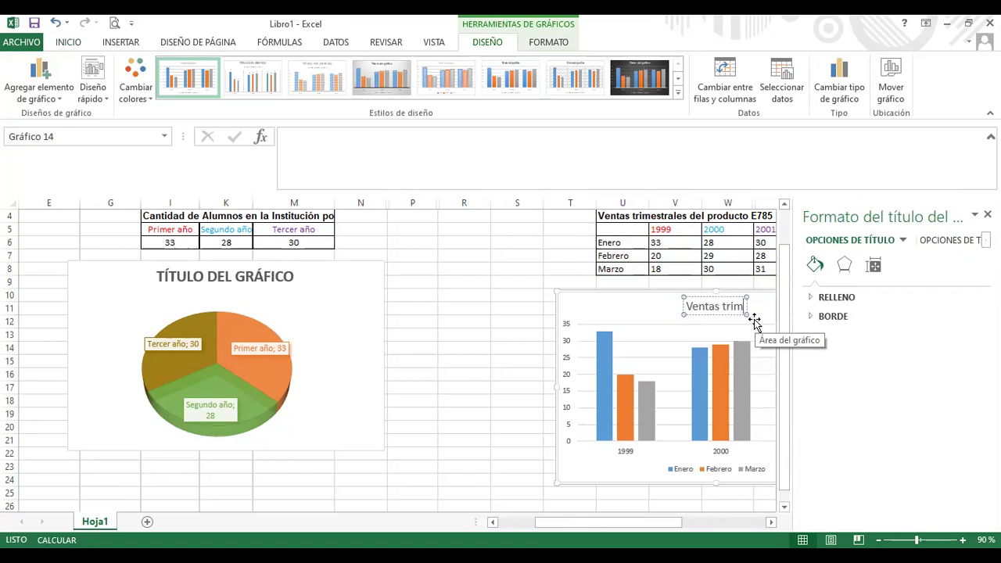
pyautogui.write('estrales')
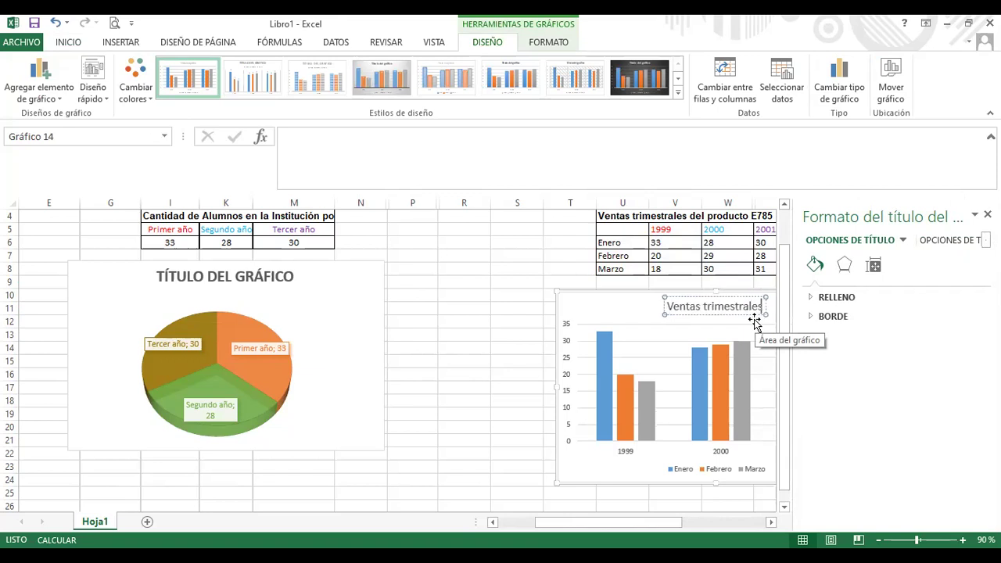
pyautogui.click(986, 214)
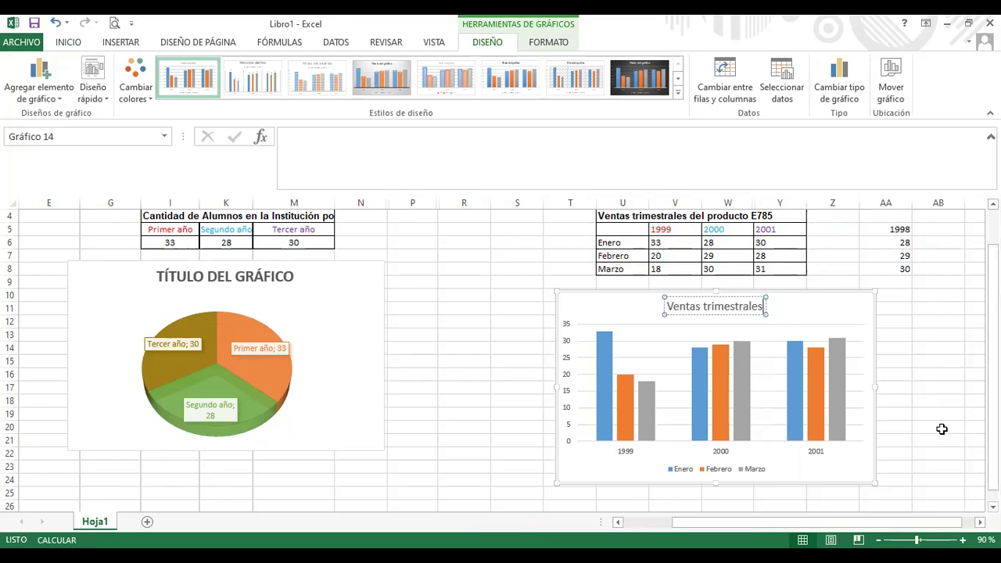
# Apply the dark-background style with outlined columns and the fourth Multicolor palette to the Ventas trimestrales column chart
pyautogui.click(832, 311)
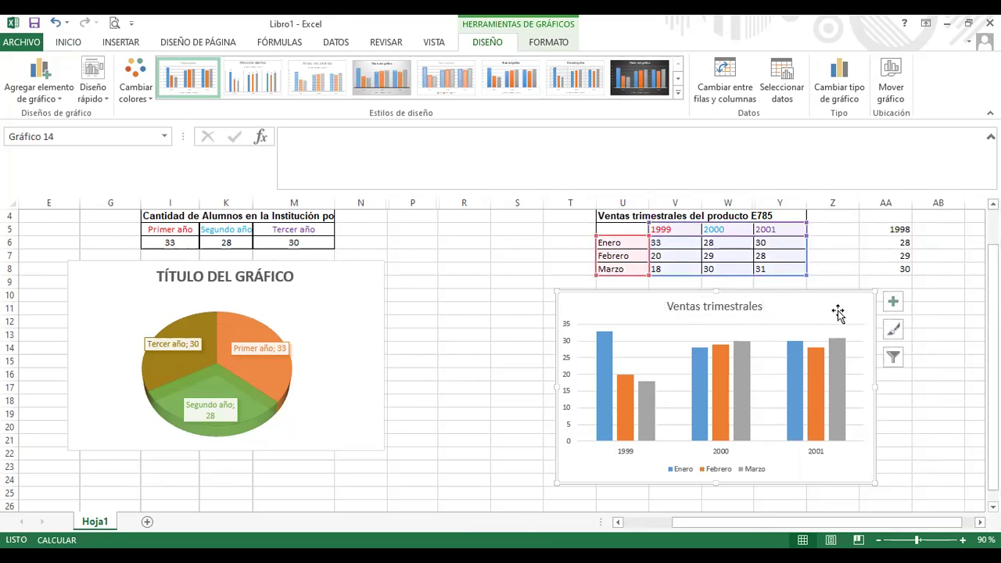
pyautogui.click(892, 333)
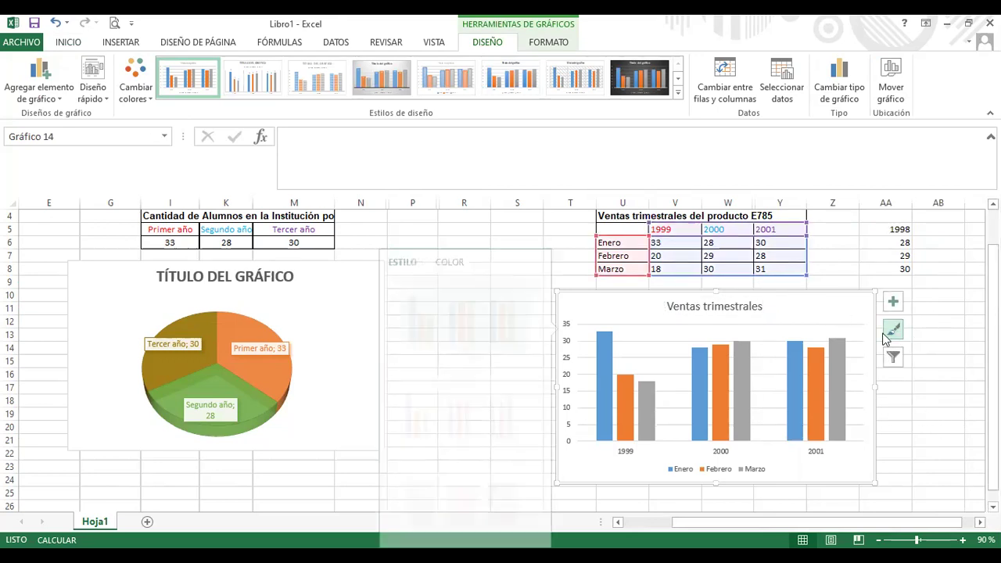
pyautogui.moveTo(526, 316); pyautogui.dragTo(527, 368)
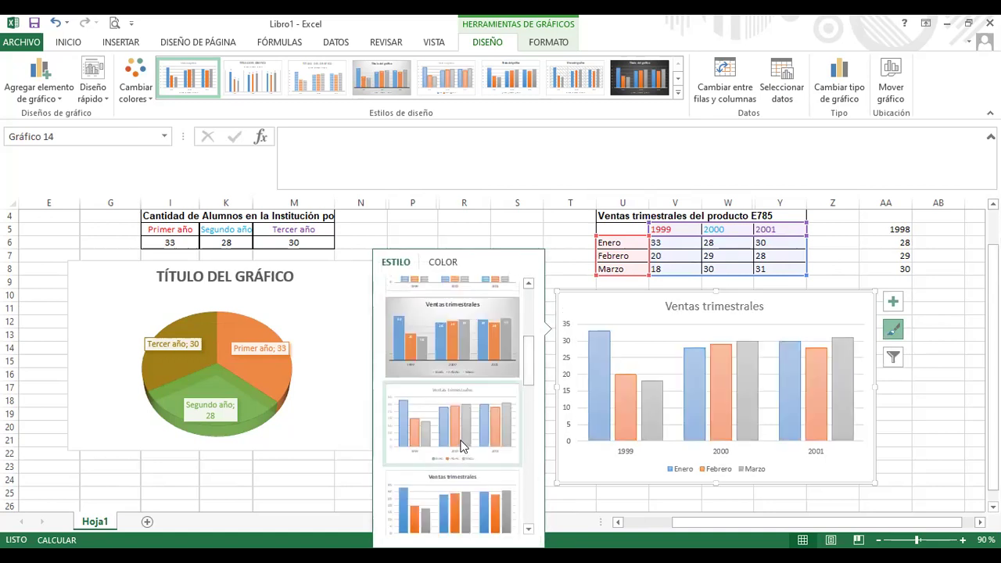
pyautogui.moveTo(529, 362); pyautogui.dragTo(531, 482)
pyautogui.click(484, 458)
pyautogui.click(490, 458)
pyautogui.click(475, 488)
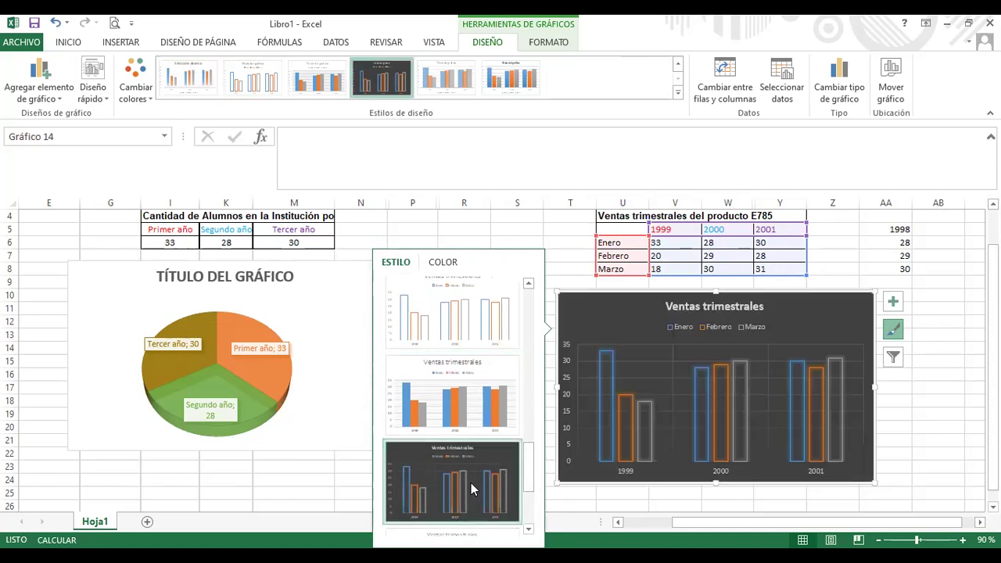
pyautogui.click(444, 263)
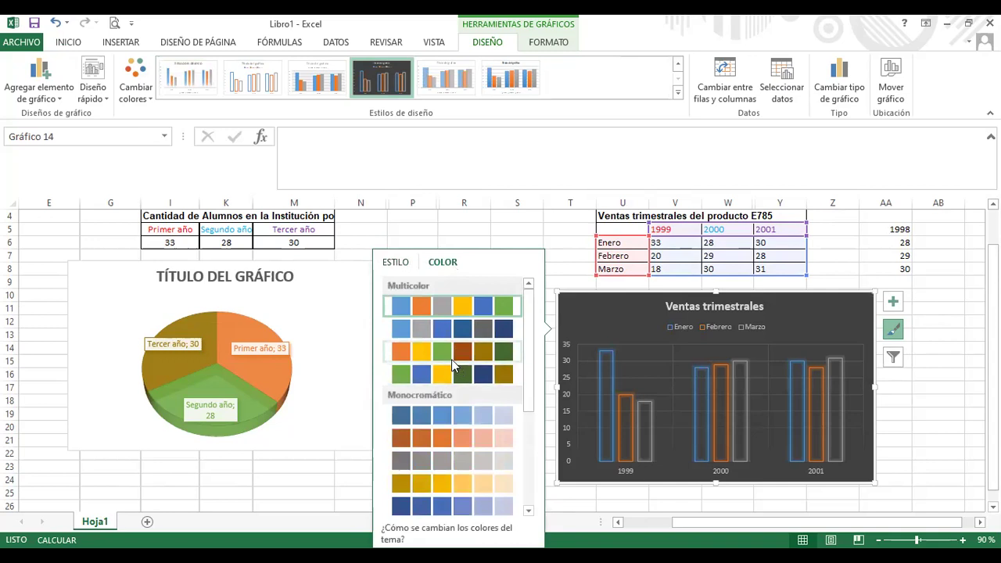
pyautogui.click(454, 380)
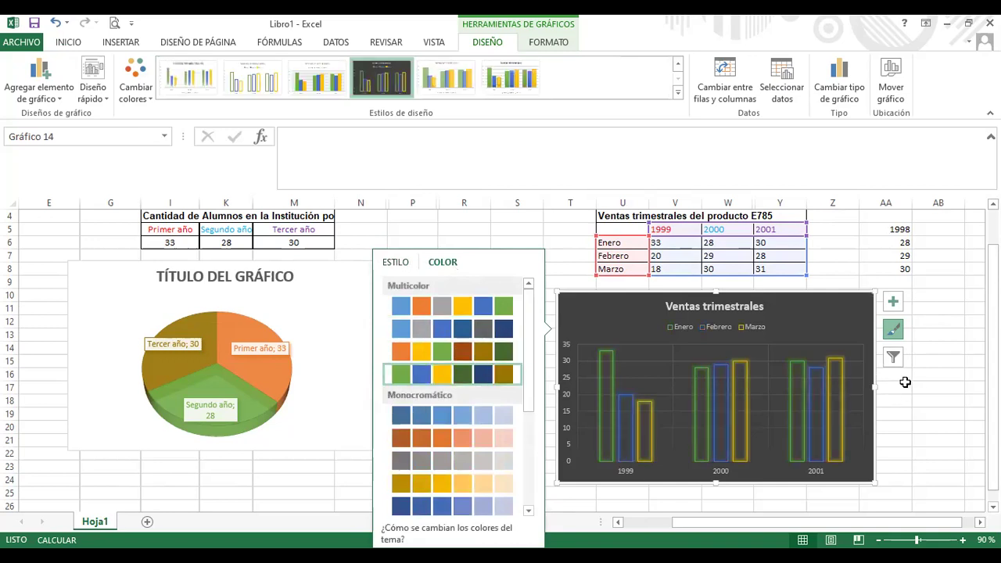
# Add a new series to the column chart's data source, taking its name from cell AA5
pyautogui.click(894, 358)
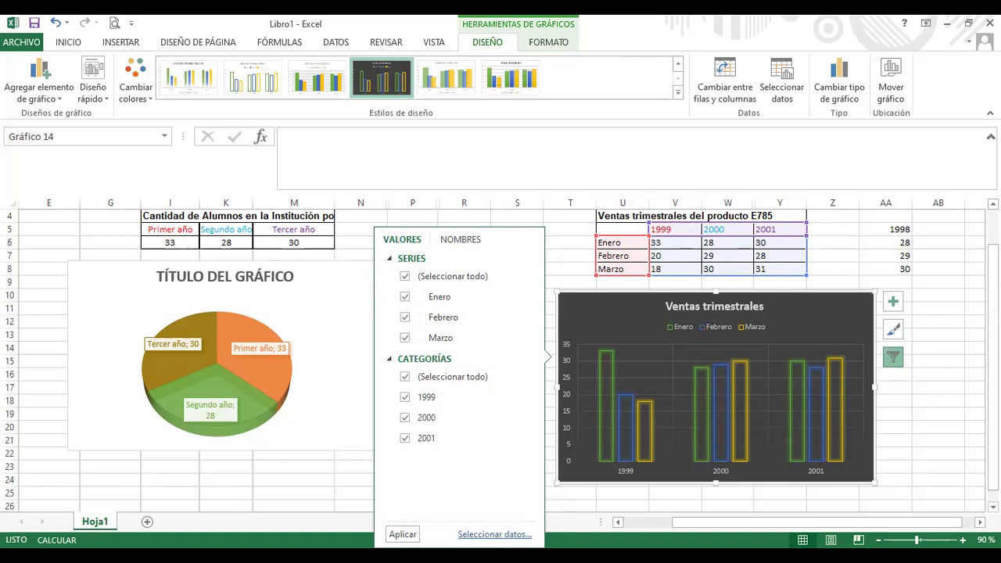
pyautogui.click(494, 534)
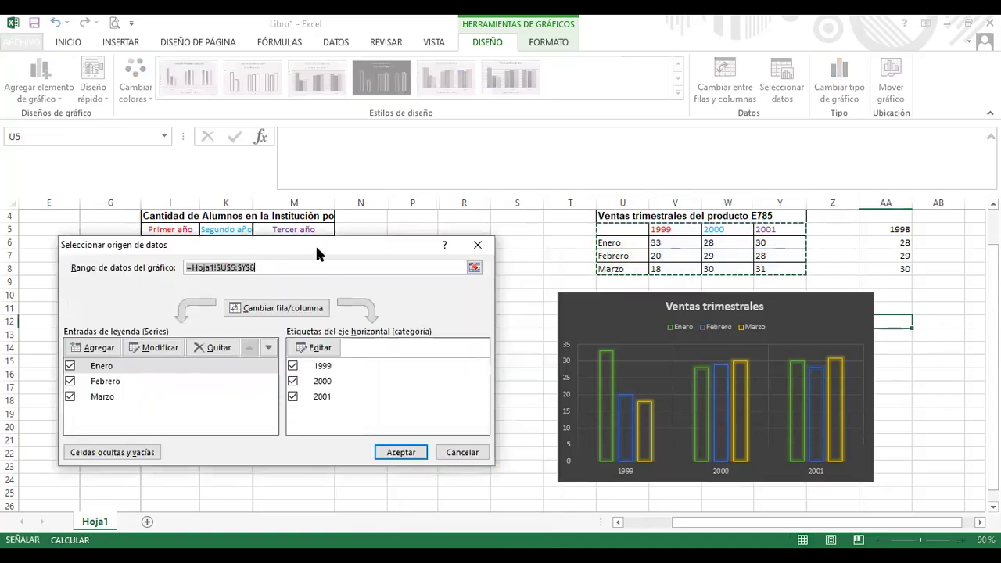
pyautogui.moveTo(235, 245); pyautogui.dragTo(508, 262)
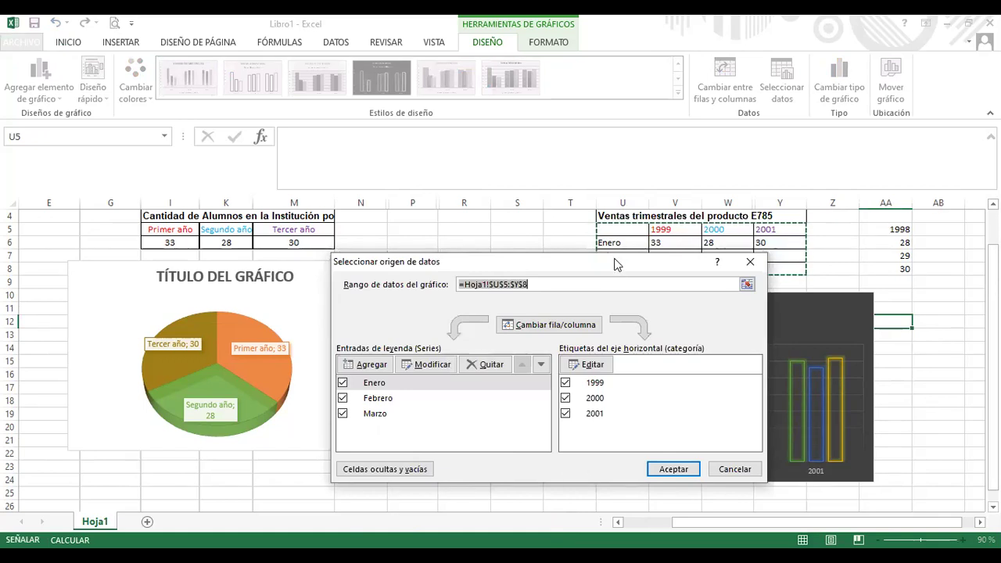
pyautogui.moveTo(614, 271); pyautogui.dragTo(628, 302)
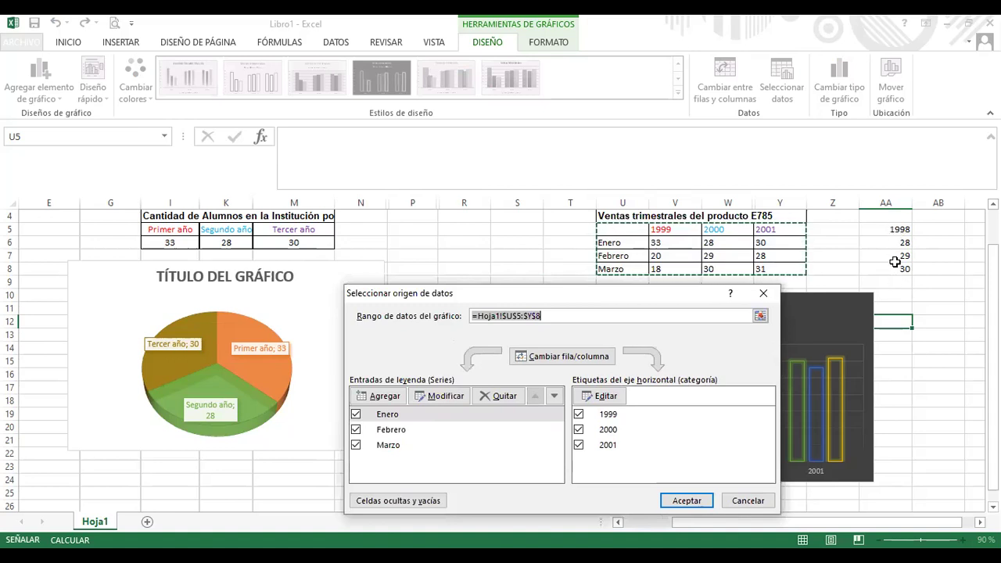
pyautogui.click(383, 397)
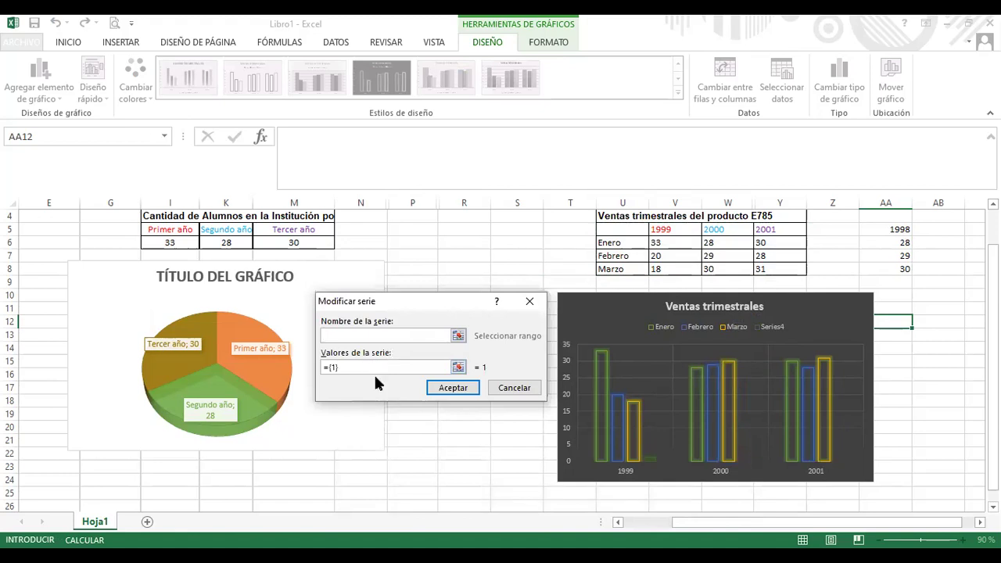
pyautogui.click(458, 337)
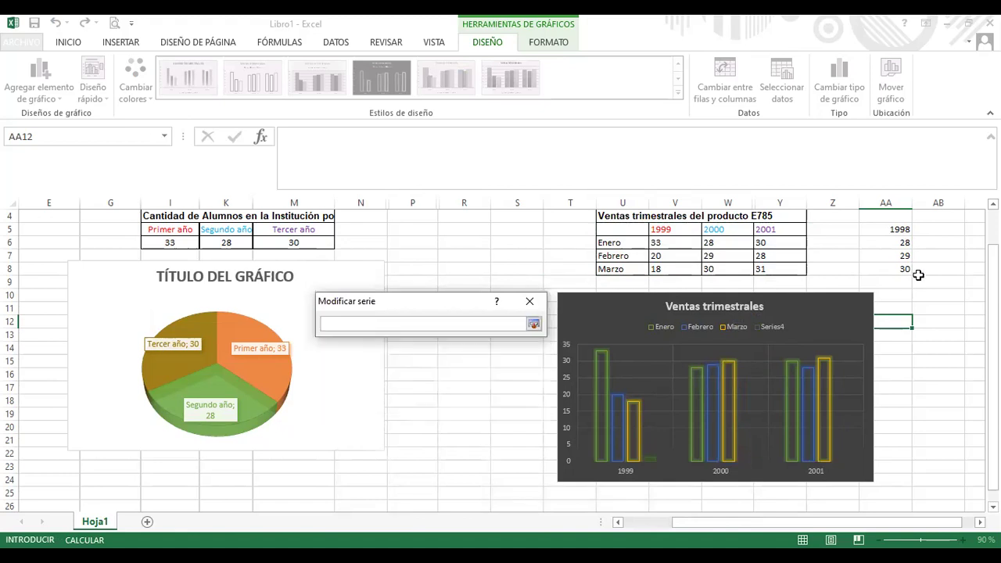
pyautogui.click(899, 230)
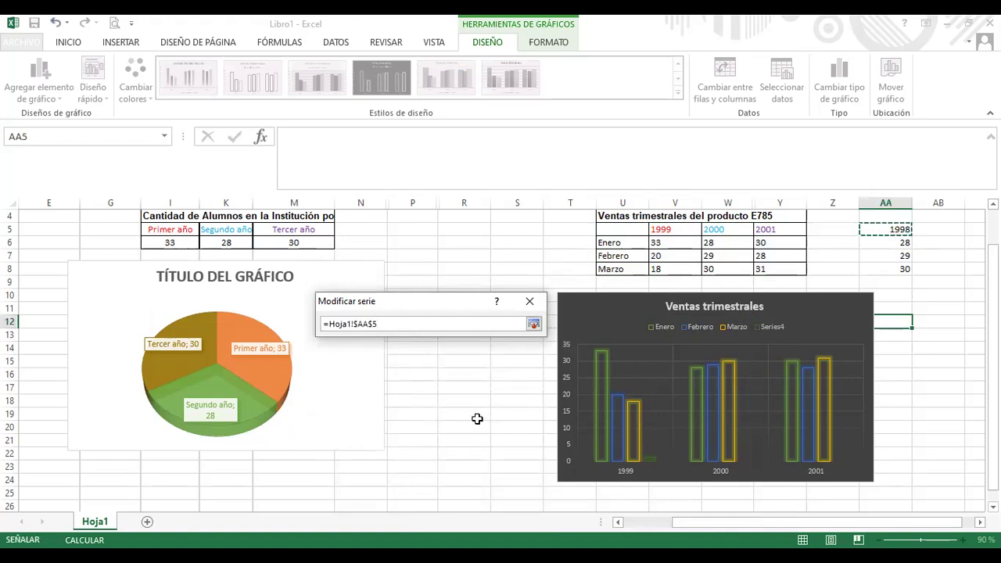
pyautogui.click(533, 324)
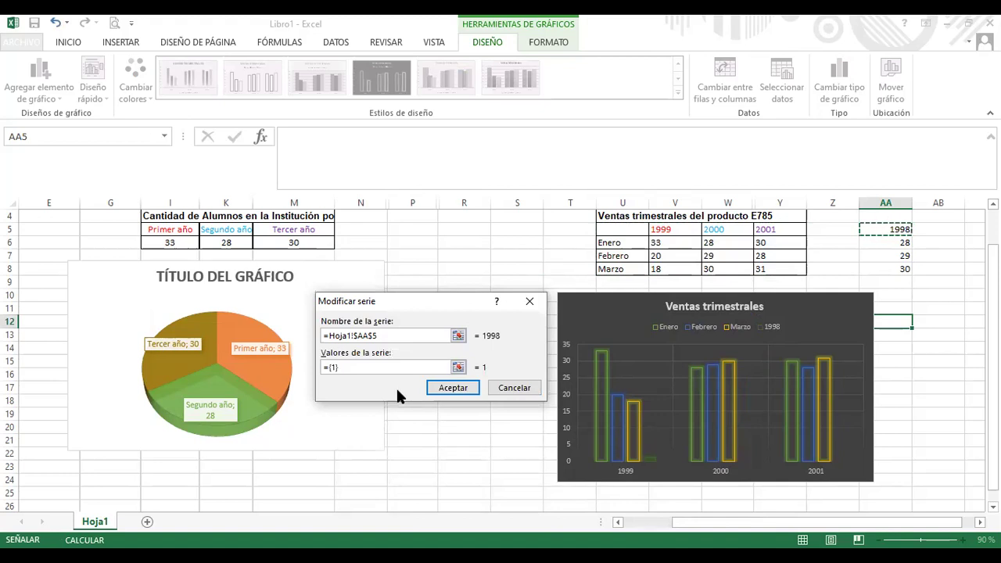
pyautogui.click(458, 336)
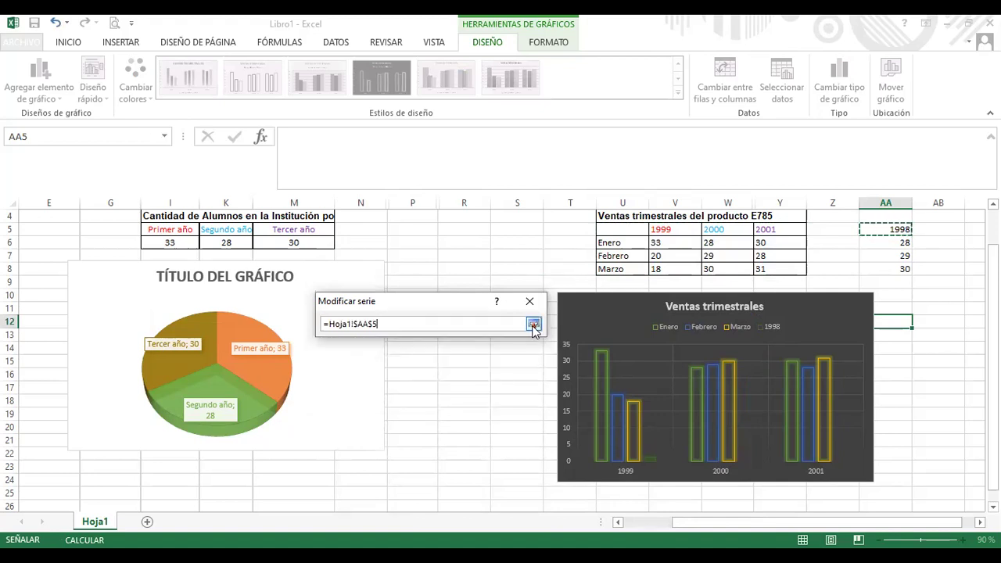
pyautogui.click(533, 323)
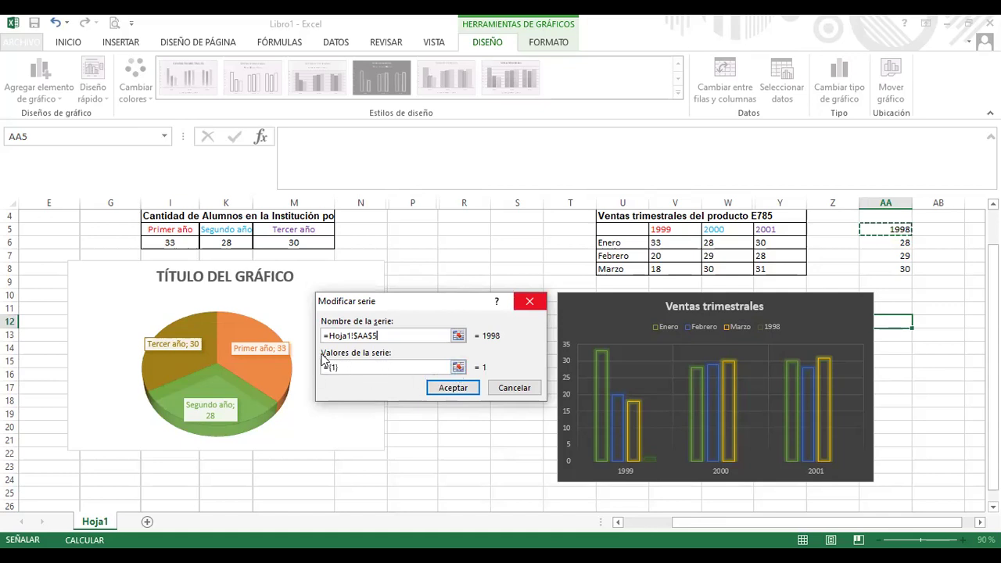
# Set the new series' values to AA6:AA8 and accept the column chart's data source changes
pyautogui.click(458, 367)
pyautogui.click(900, 246)
pyautogui.moveTo(899, 247); pyautogui.dragTo(900, 268)
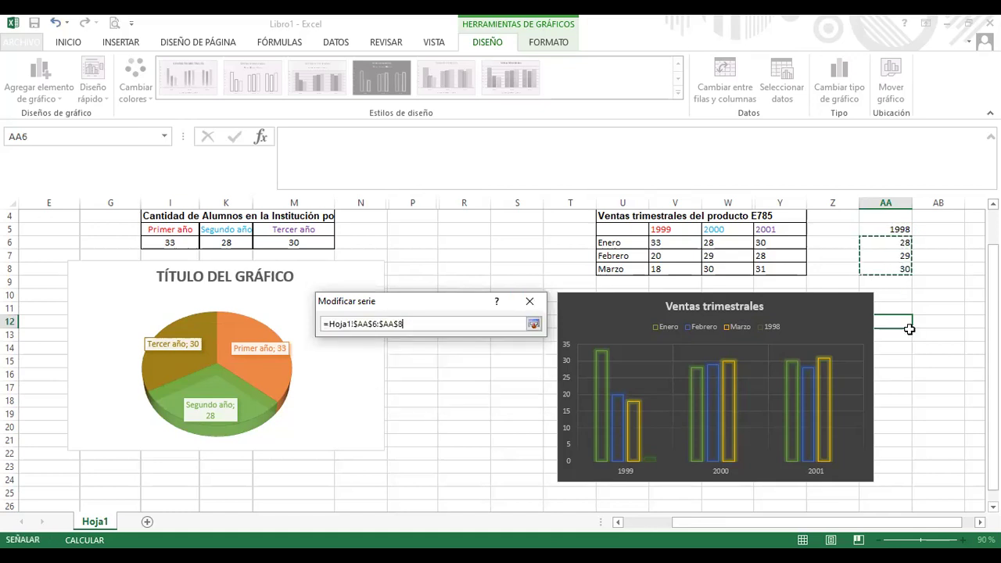
pyautogui.click(533, 323)
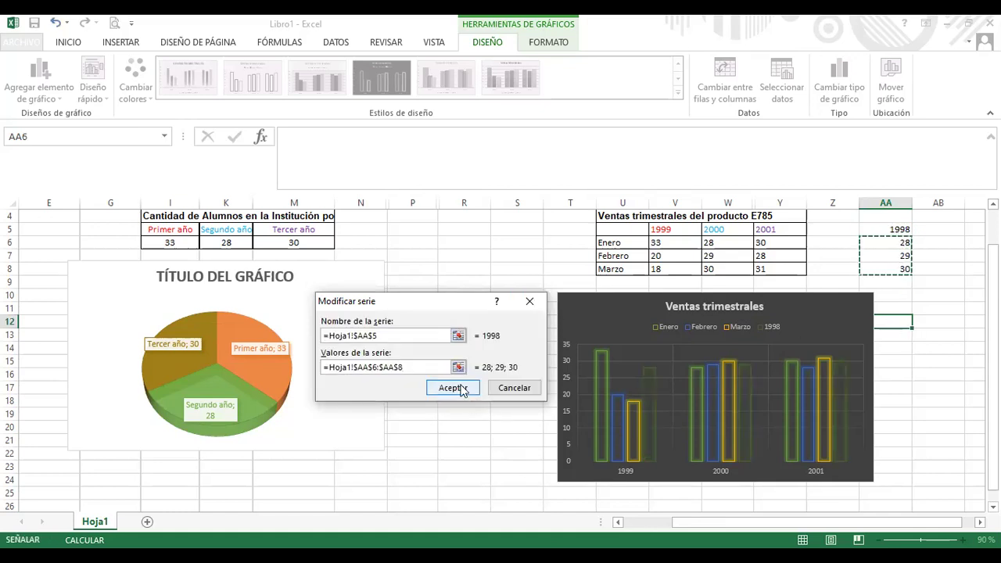
pyautogui.click(461, 388)
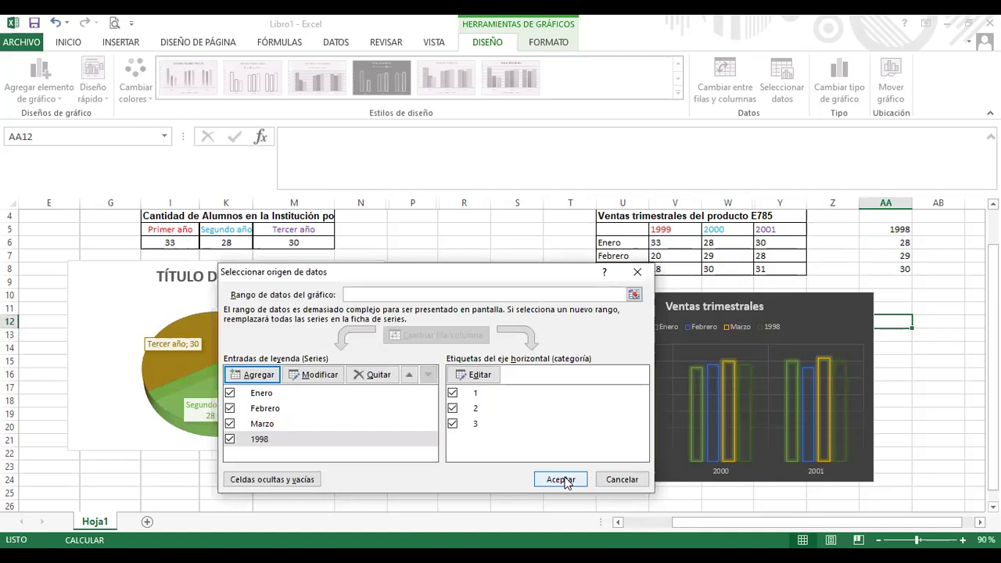
pyautogui.click(563, 479)
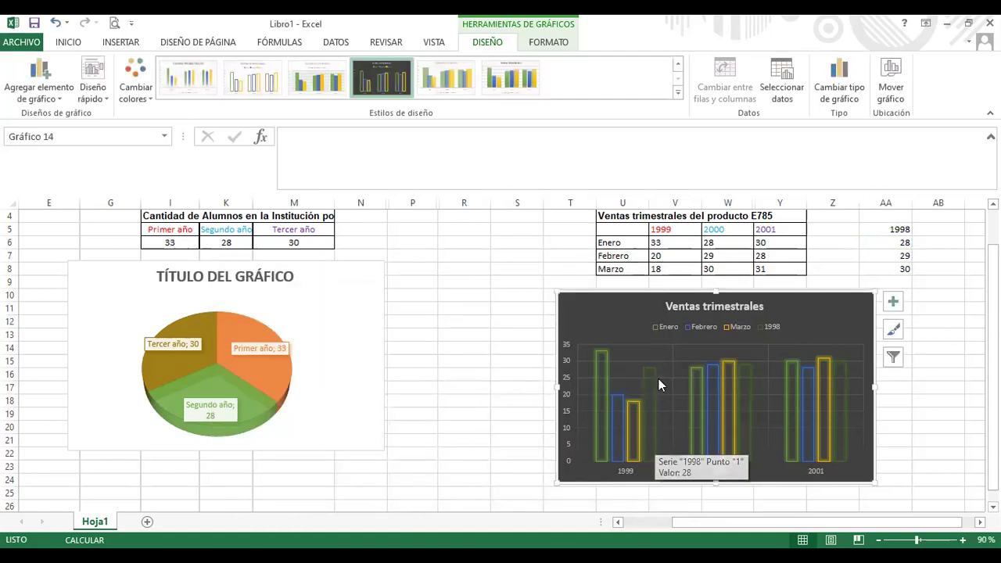
pyautogui.moveTo(657, 411)
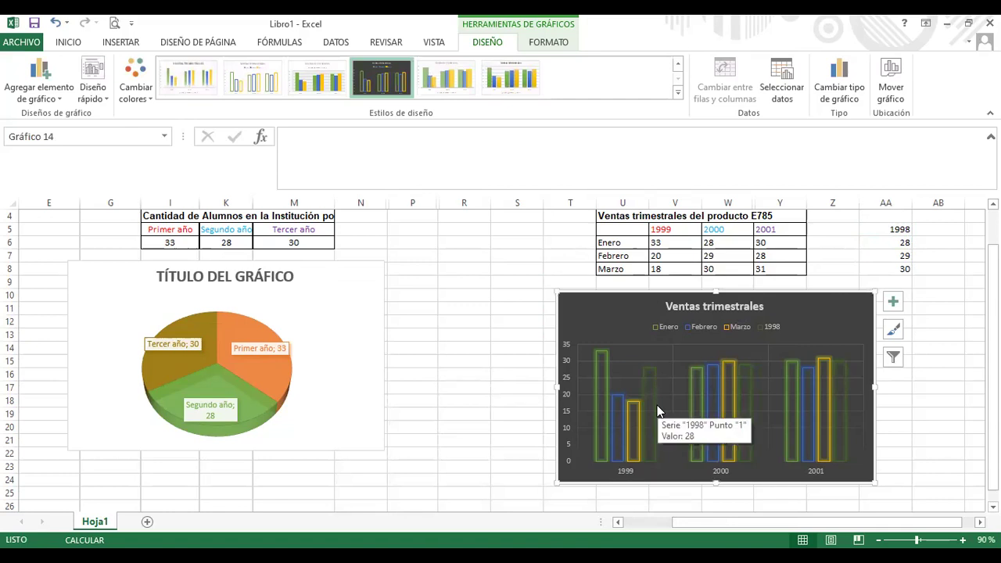